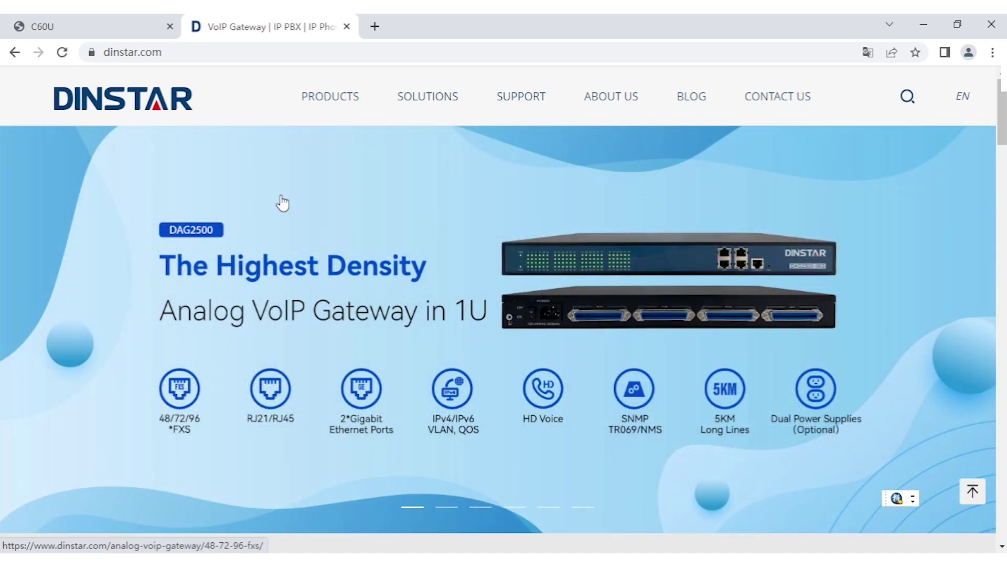
- Return to the C60U firewall page, keeping the unsaved changes, with rule0 rejecting port 20 input
left_click(107, 24)
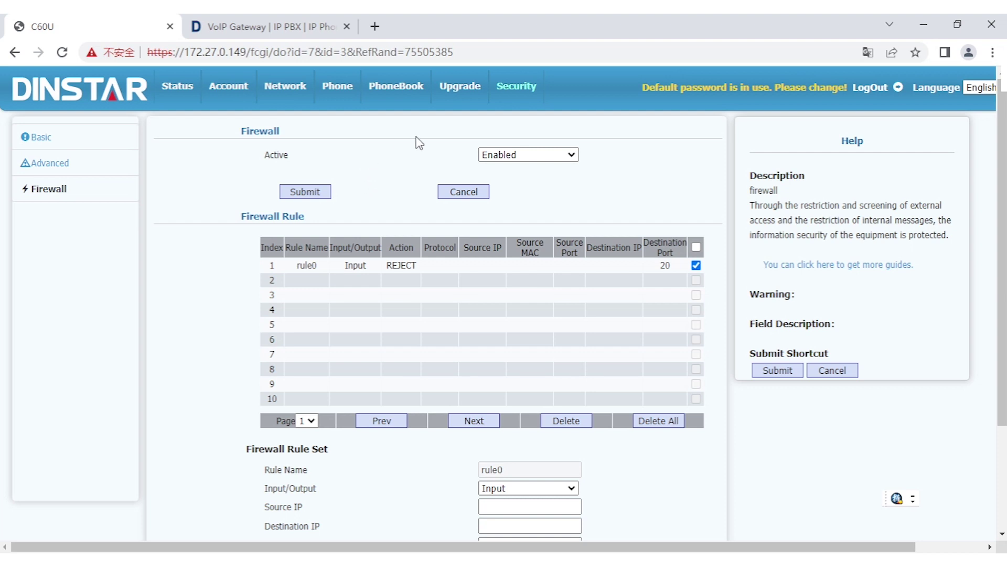
left_click(528, 92)
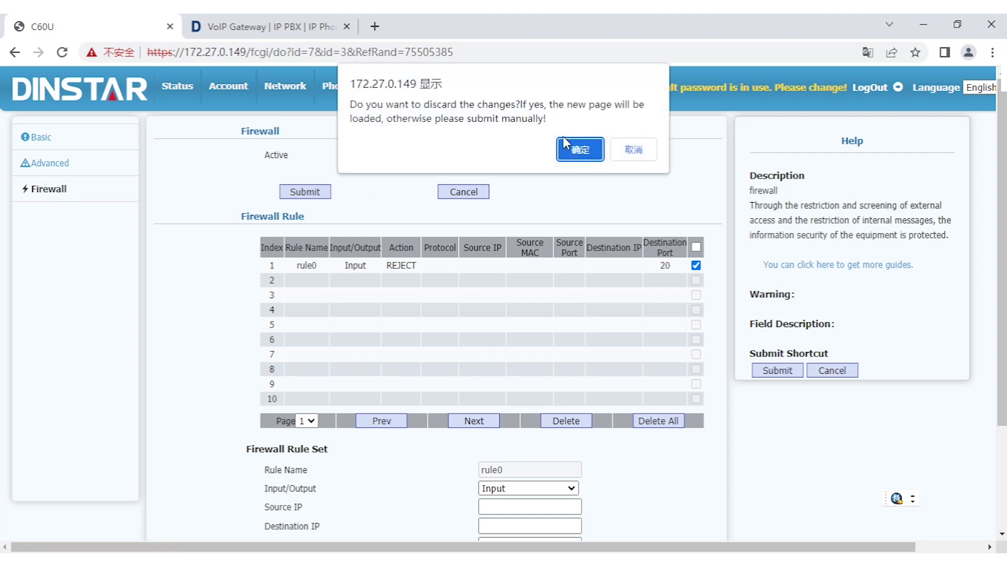
left_click(650, 148)
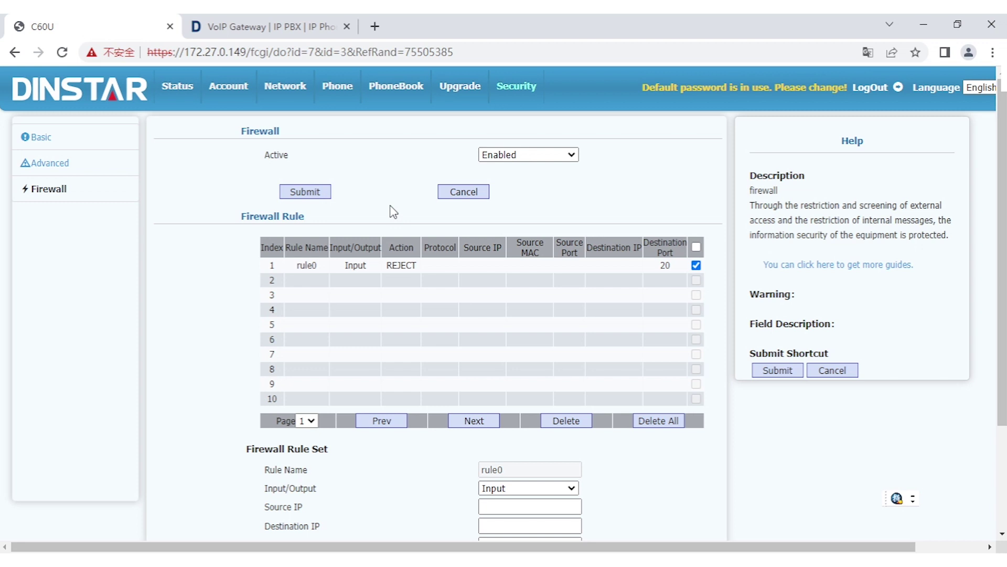
scroll(393, 213, "down", 1)
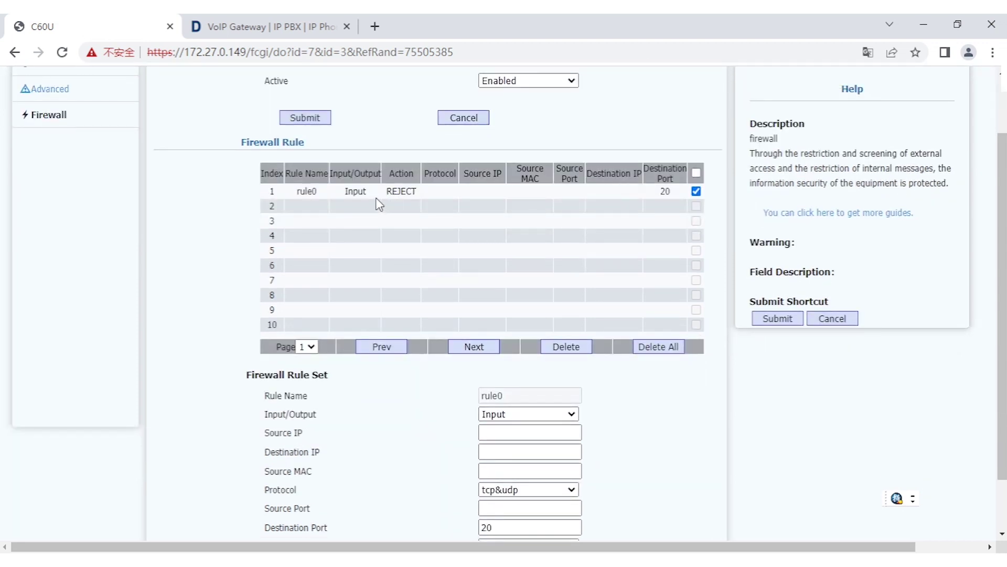
scroll(379, 206, "up", 1)
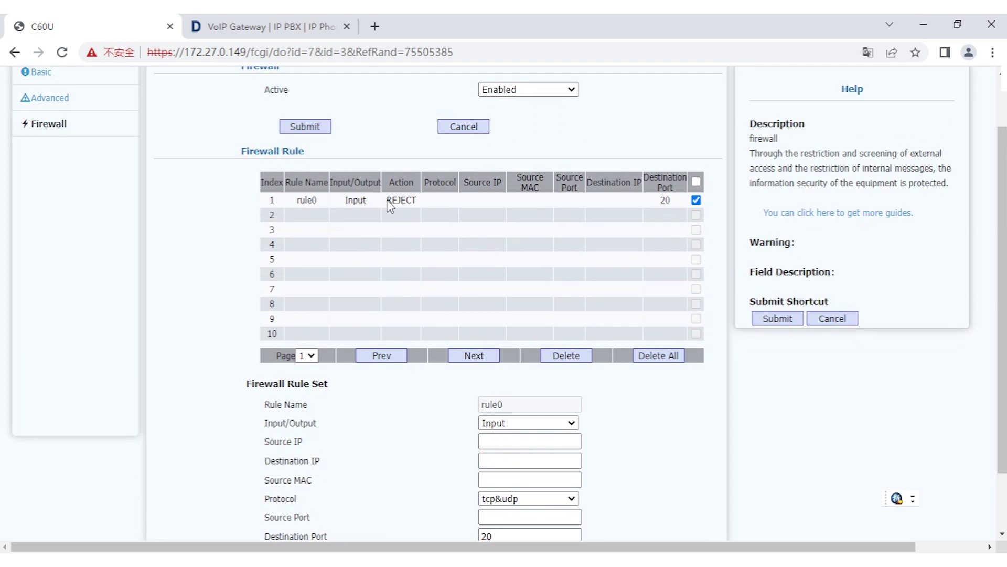
scroll(462, 237, "down", 1)
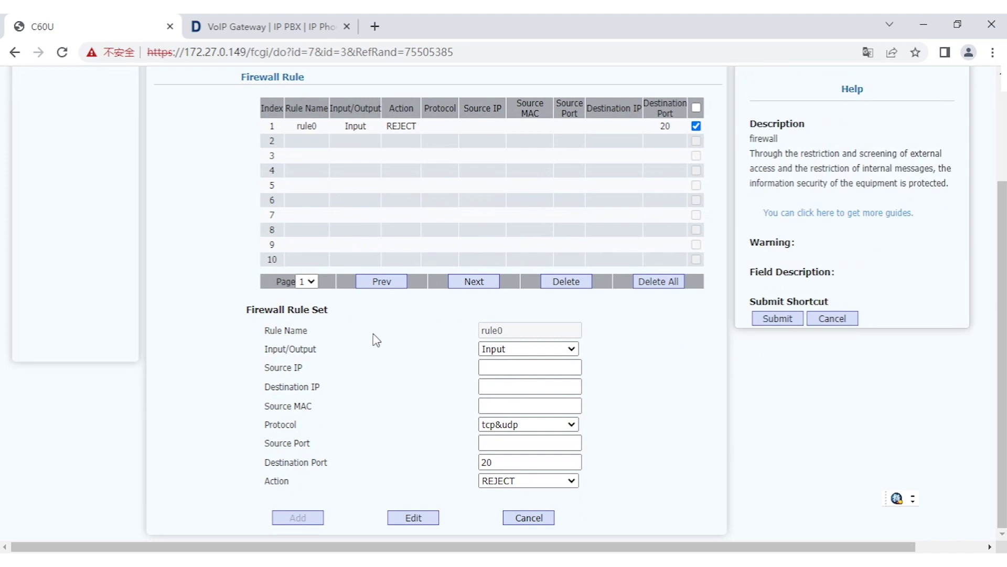
scroll(376, 340, "up", 1)
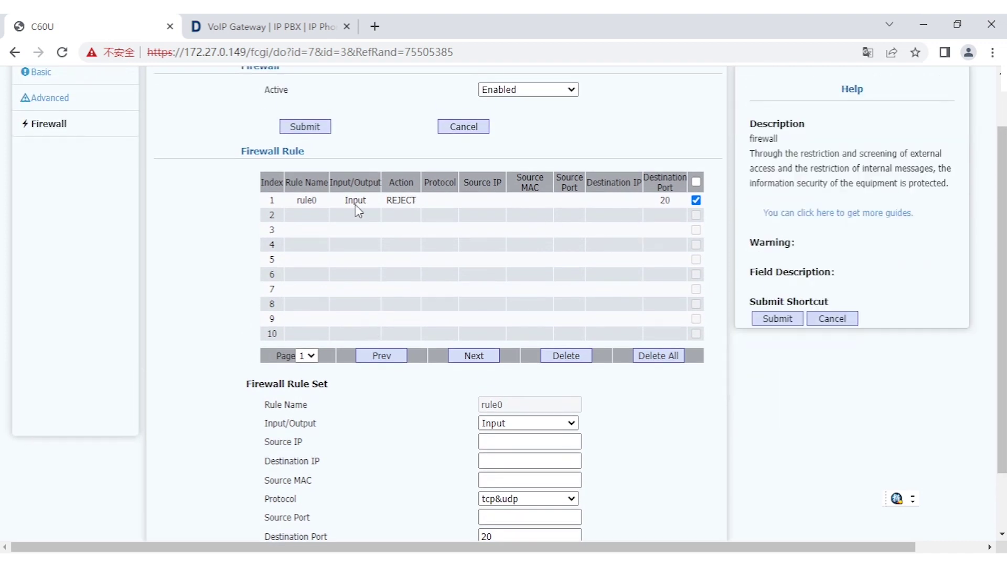
scroll(360, 210, "down", 1)
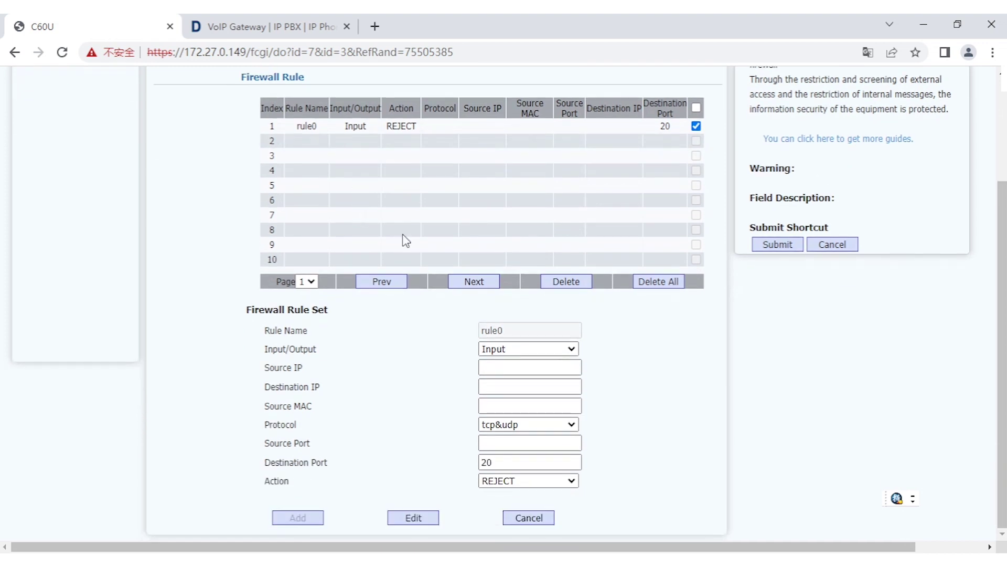
left_click(538, 350)
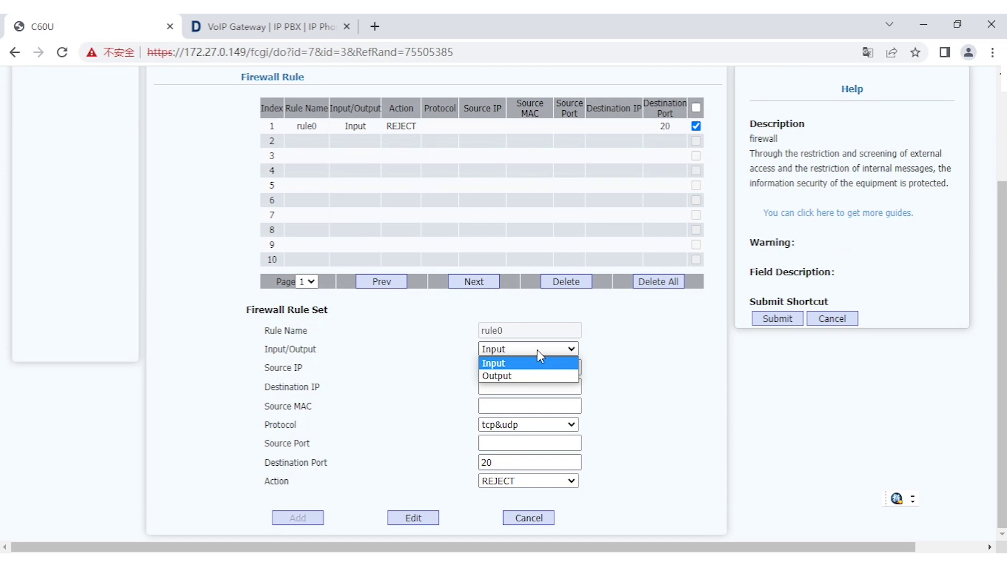
left_click(377, 363)
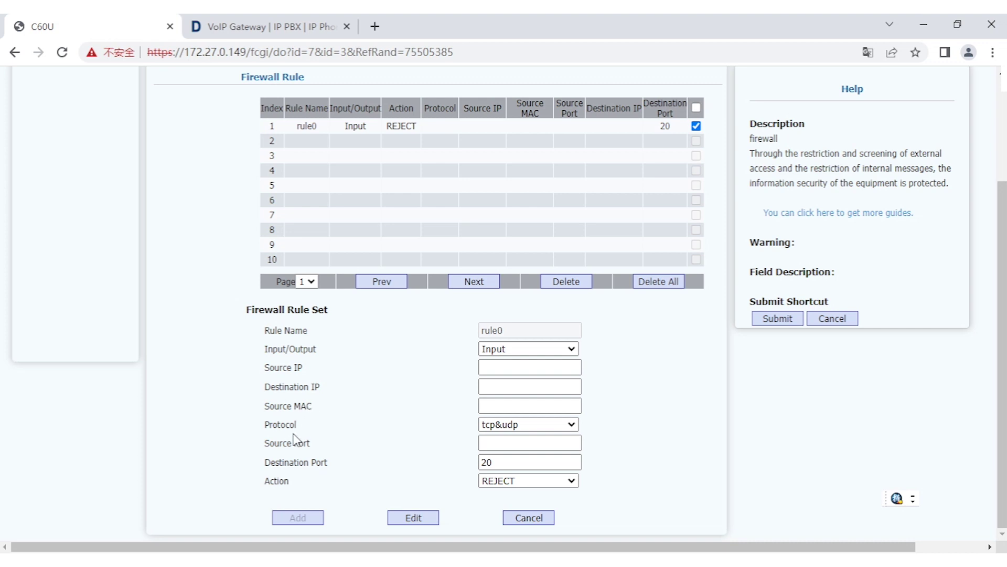
- Review rule0's Protocol and Action choices, leaving Protocol as tcp&udp
left_click(568, 424)
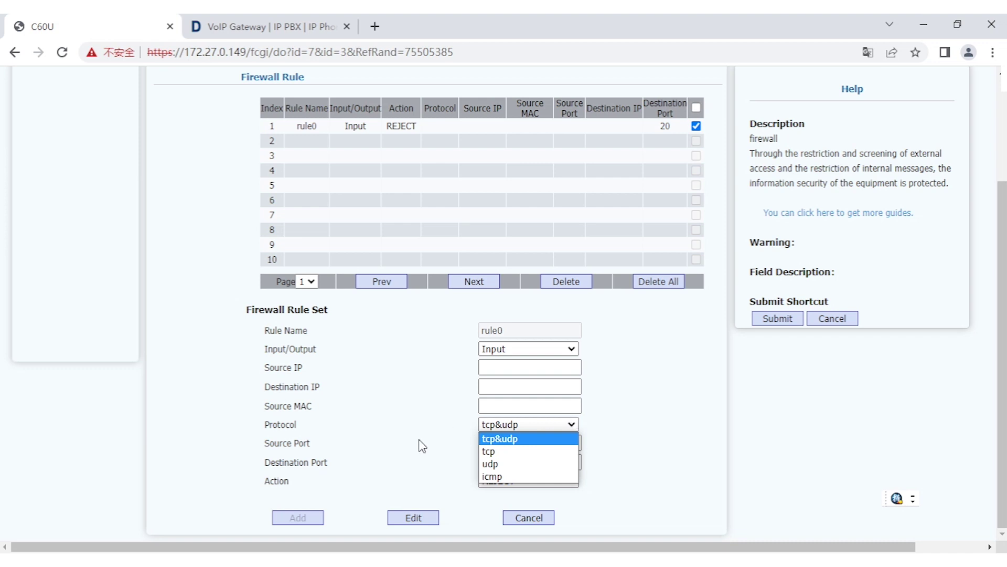
left_click(345, 457)
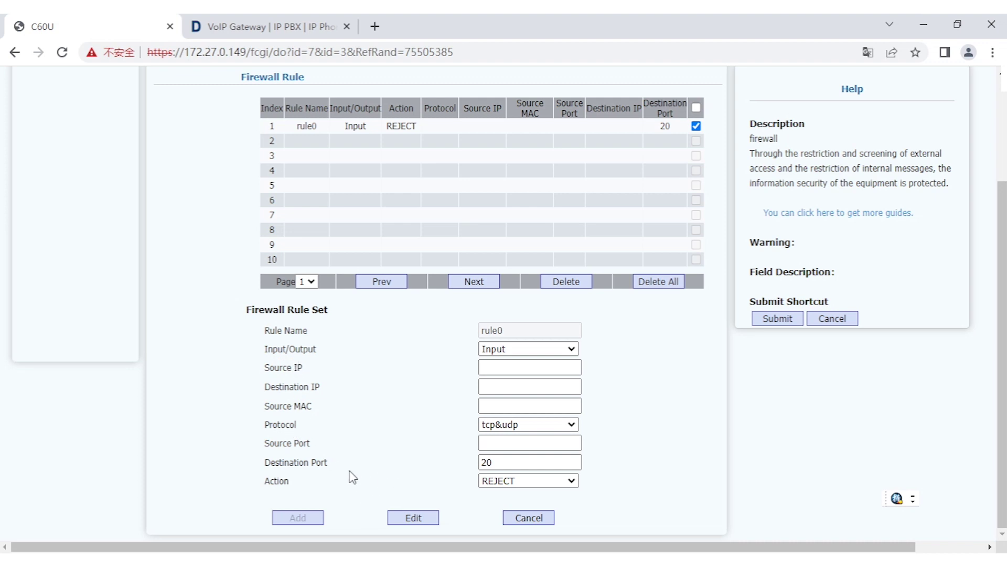
left_click(502, 482)
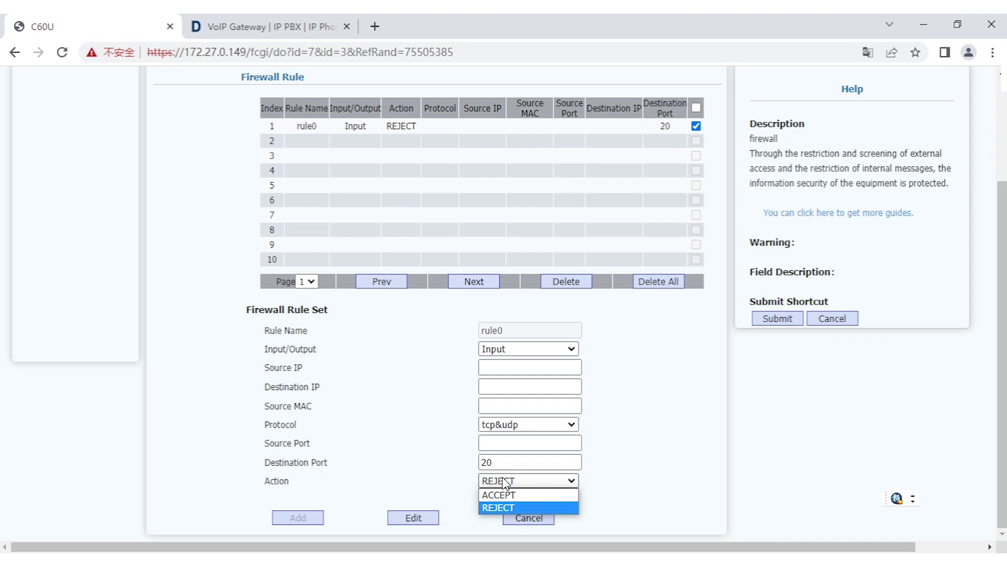
- Scroll to the top of the firewall page and head to the Phone settings
scroll(418, 392, "up", 3)
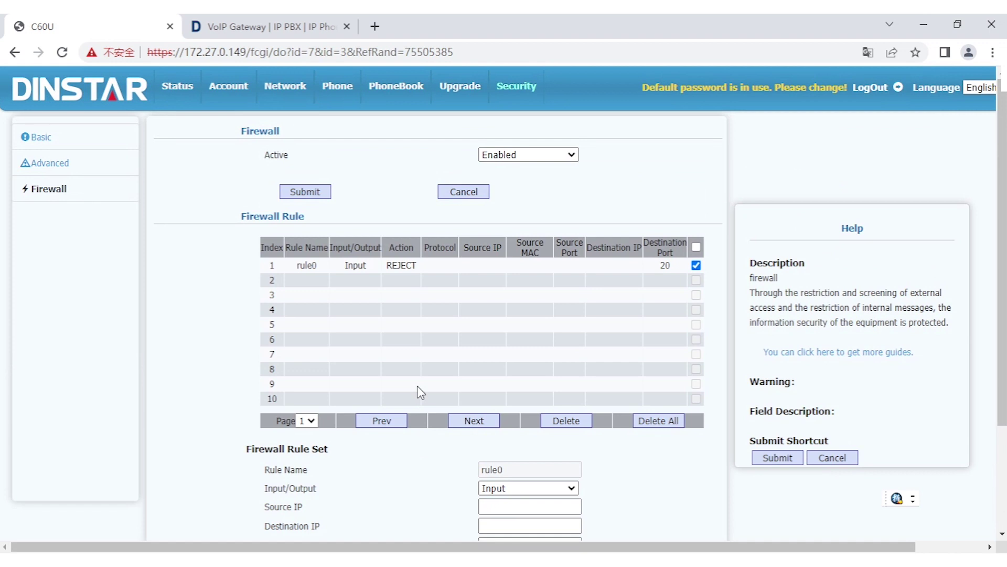
scroll(418, 392, "down", 2)
scroll(420, 391, "down", 1)
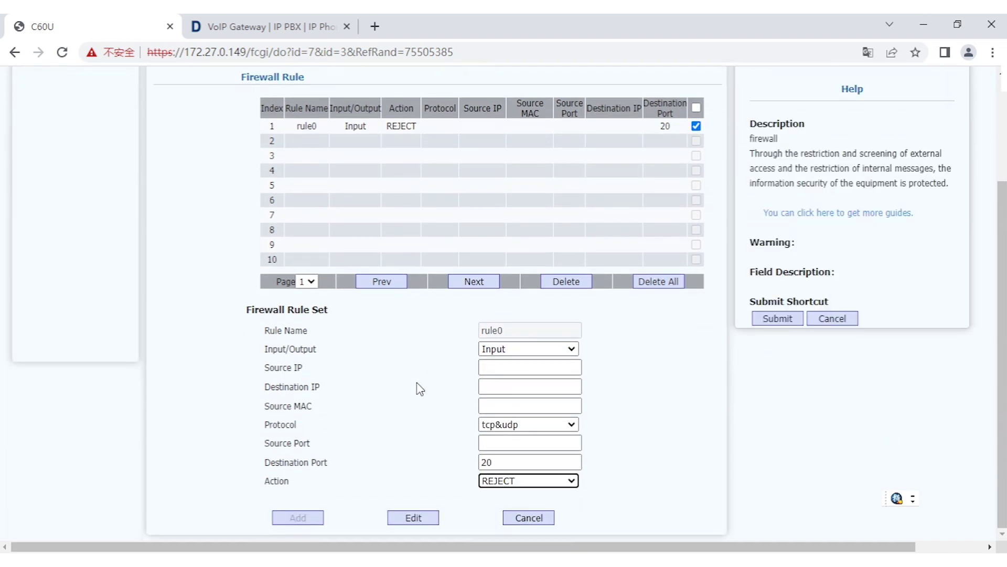
scroll(418, 388, "up", 2)
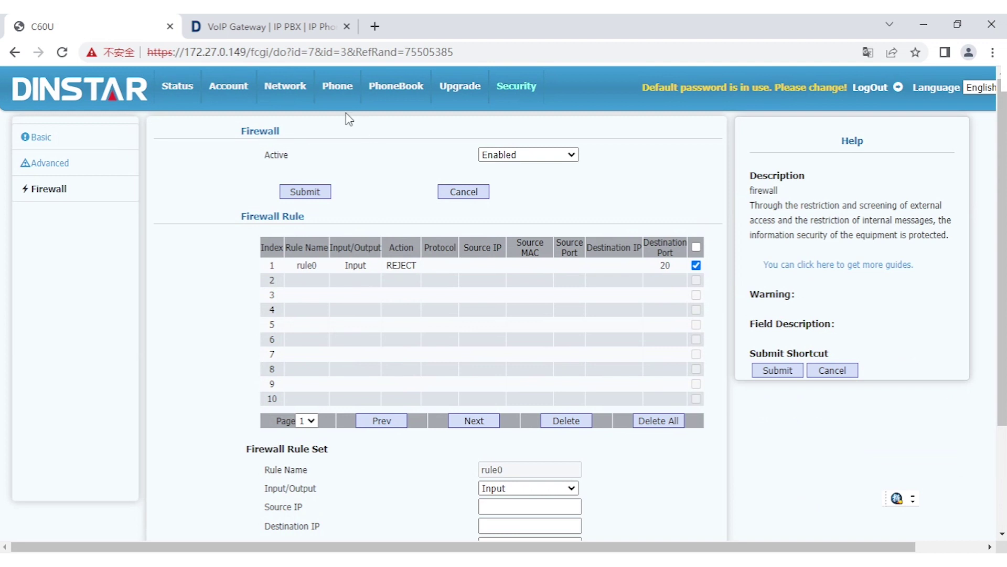
left_click(343, 97)
- Leave the firewall page, open Call Feature and check the empty Remote Control Allowed Access IP List
left_click(604, 152)
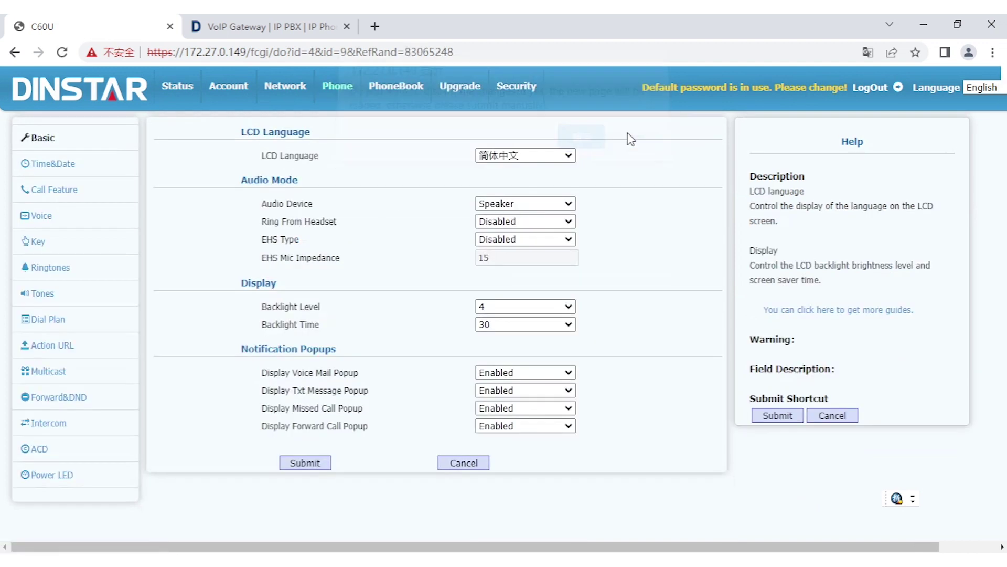
left_click(67, 193)
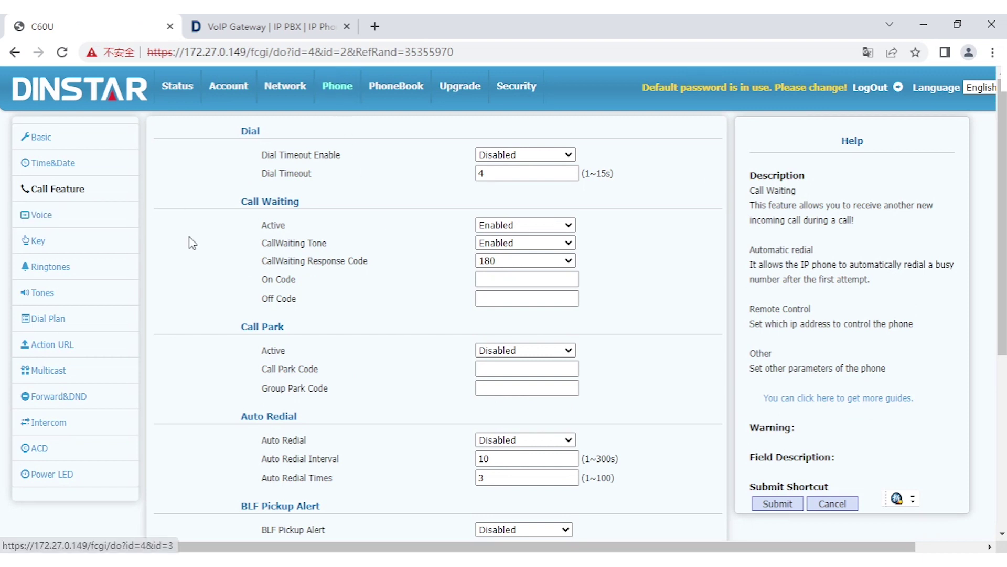
scroll(197, 246, "down", 2)
scroll(386, 311, "down", 4)
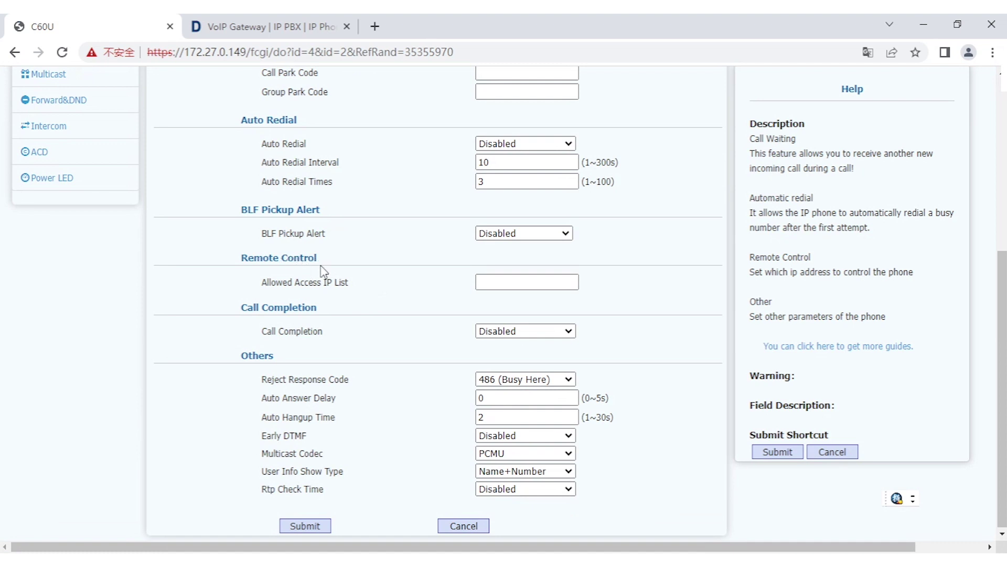
mouse_move(340, 287)
scroll(359, 272, "up", 1)
scroll(359, 272, "down", 1)
- Browse dinstar.com's Contact Us page with its office details, then show the PRODUCTS menu
left_click(267, 27)
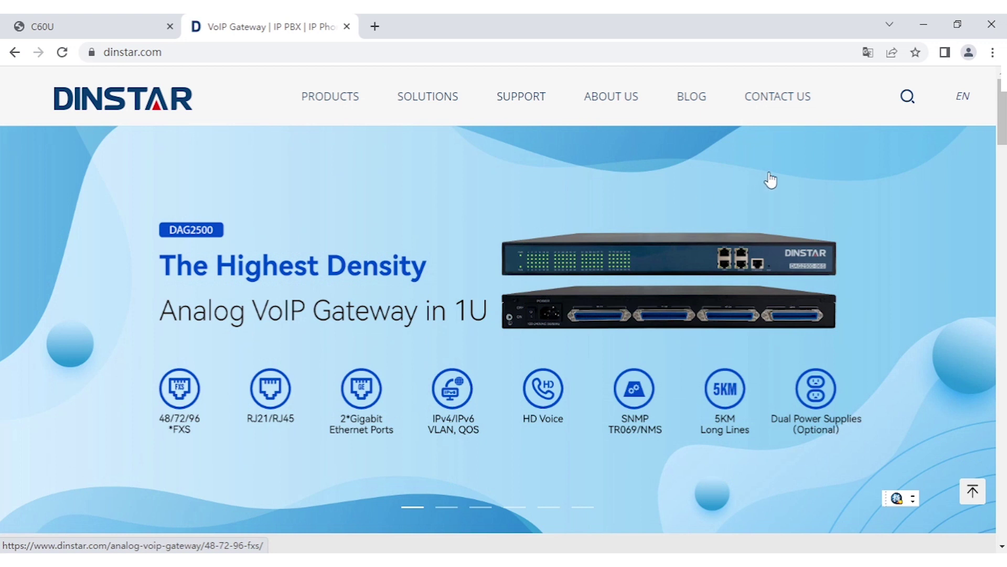
left_click(791, 105)
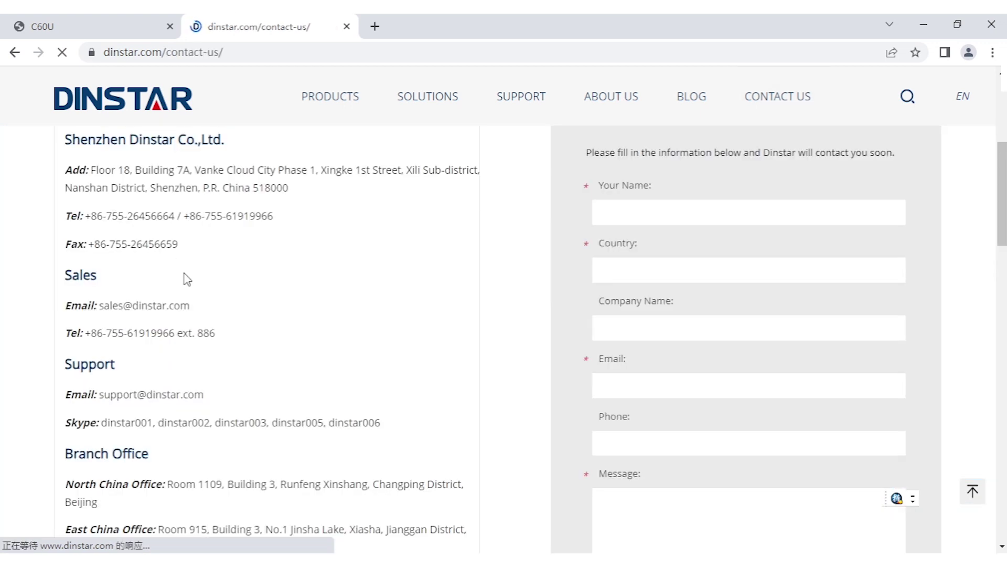
scroll(183, 283, "down", 2)
scroll(183, 286, "down", 1)
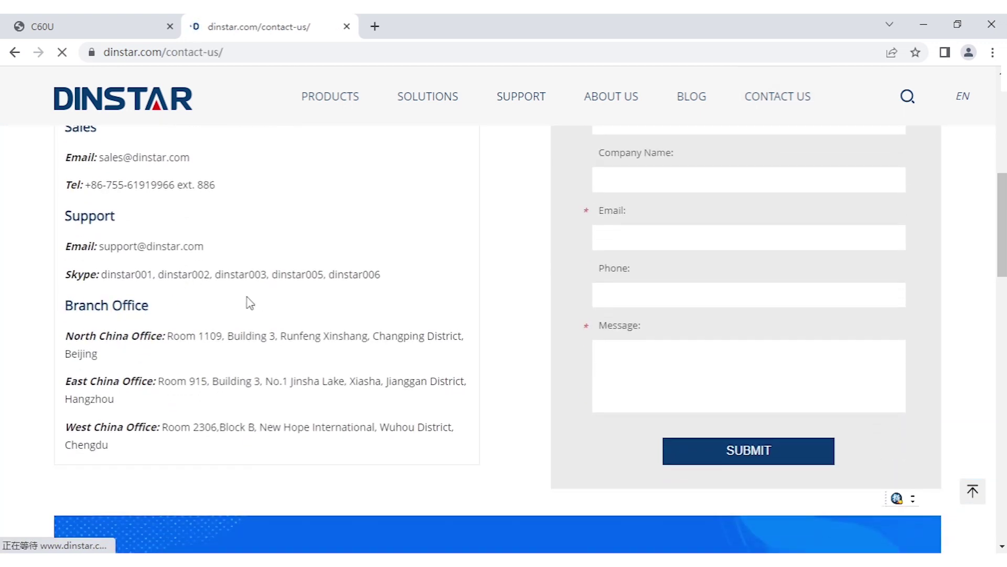
scroll(241, 298, "up", 4)
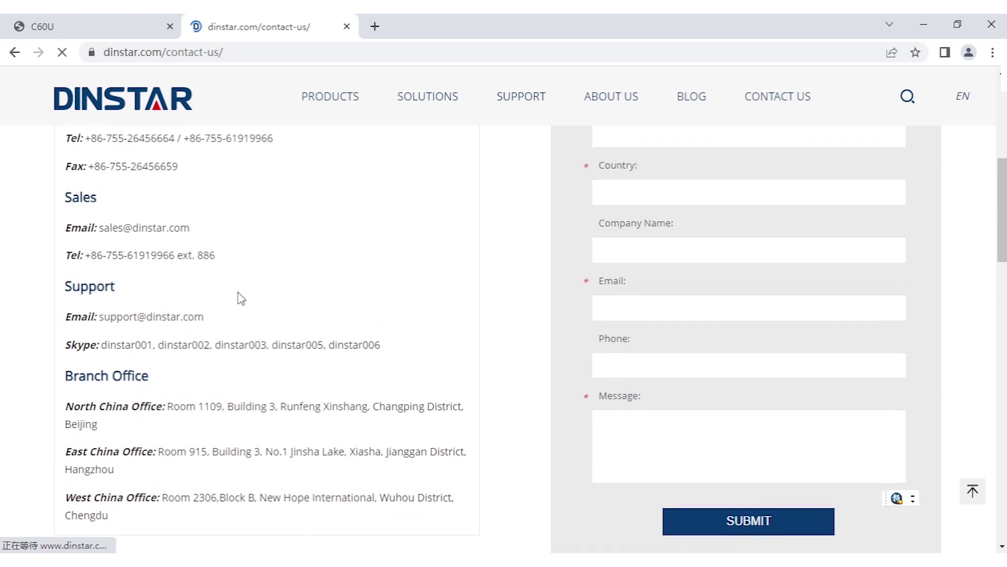
scroll(240, 293, "up", 1)
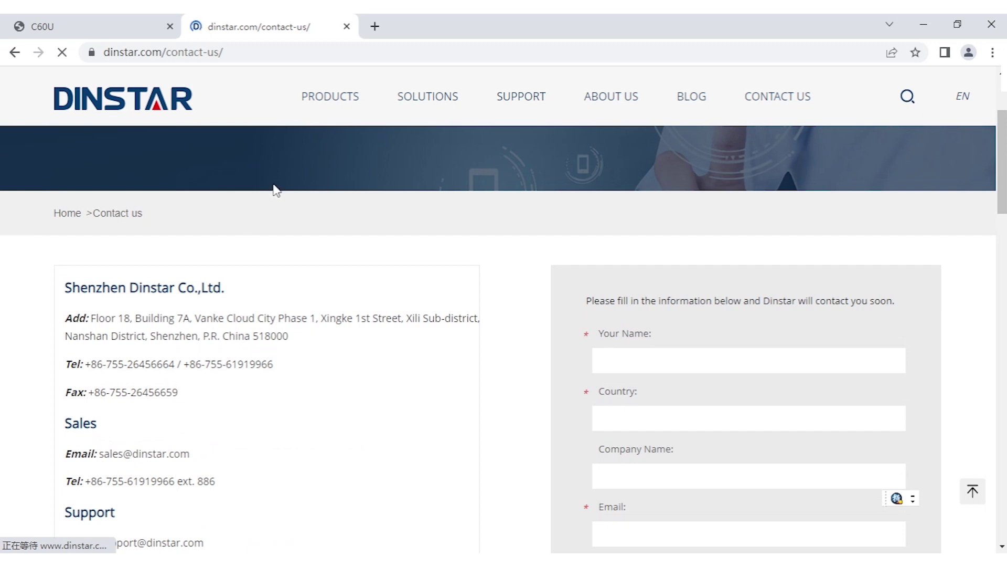
mouse_move(327, 106)
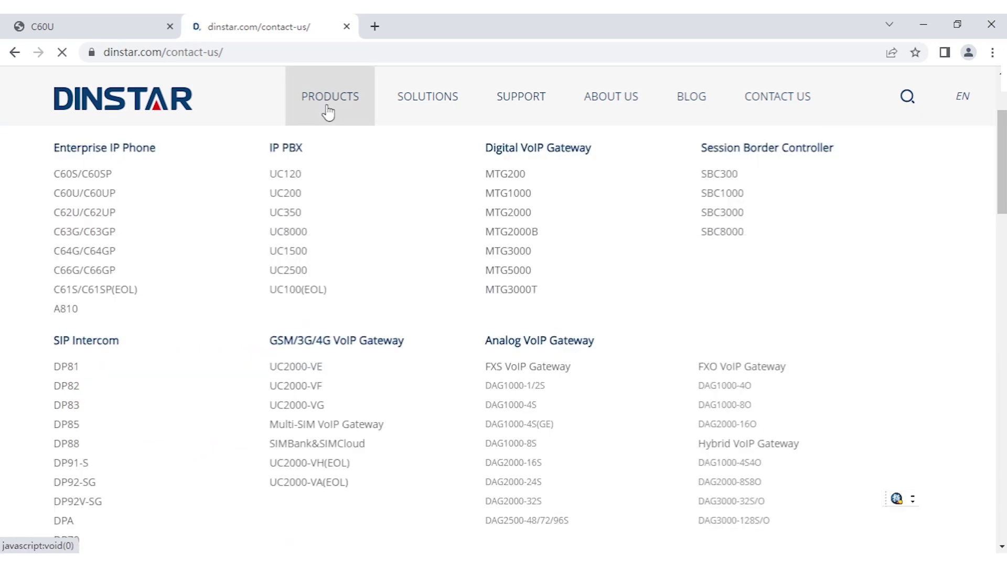